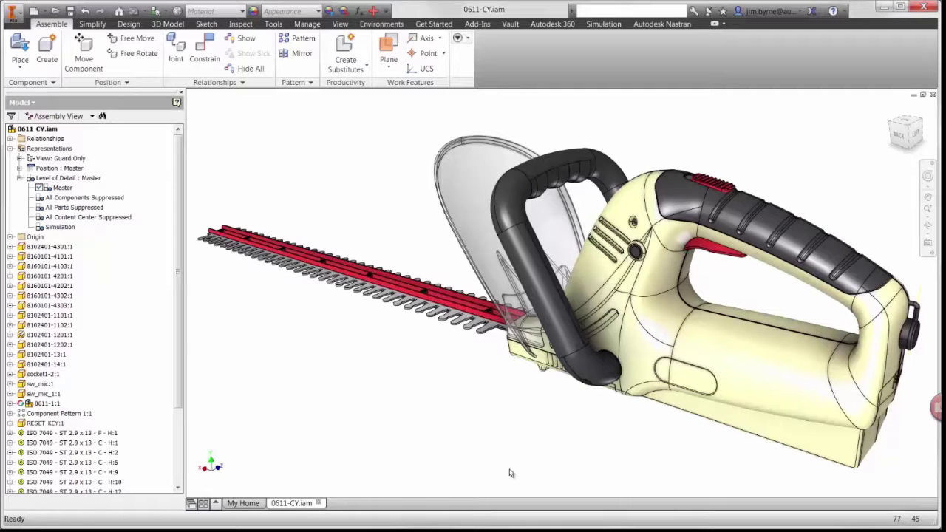
Create a new Nonlinear Static analysis named Guard.
scroll(510, 473, "up", 5)
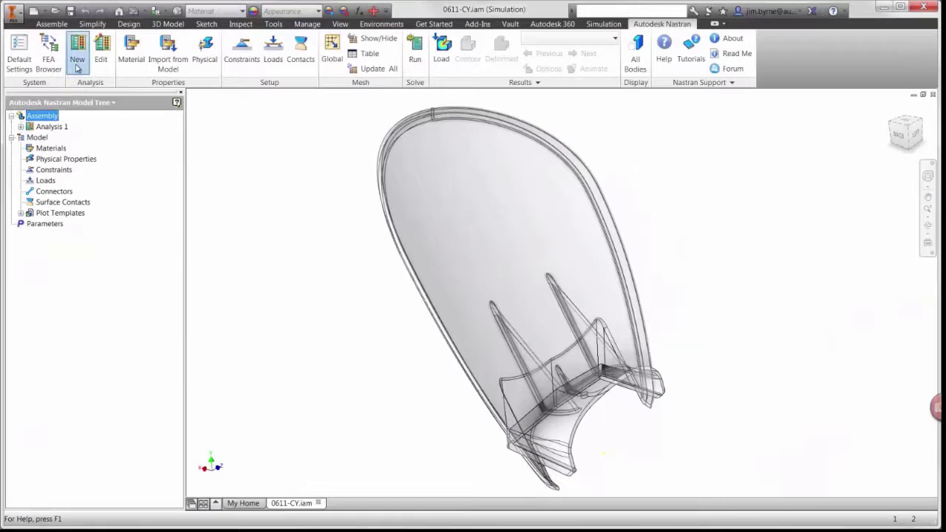
left_click(77, 59)
left_click_drag(186, 164, 156, 162)
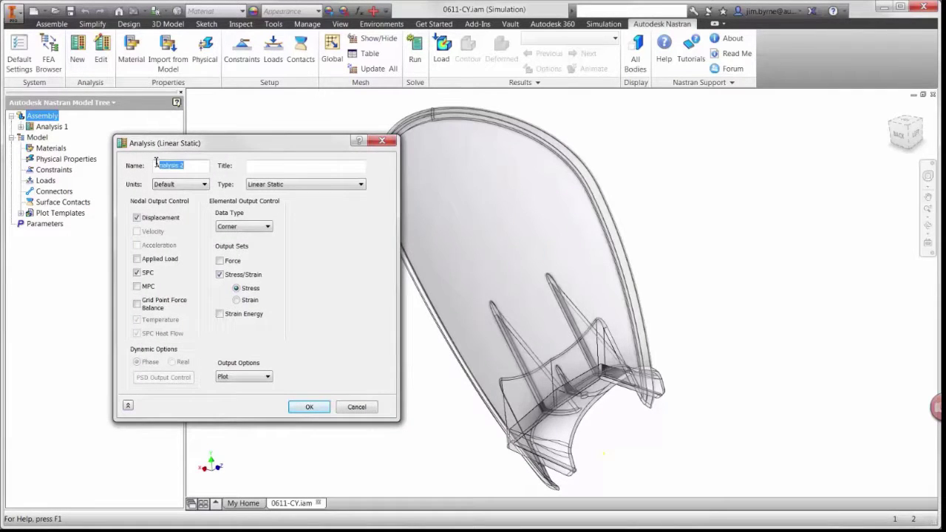
key("BackSpace")
type("Guard")
left_click(299, 186)
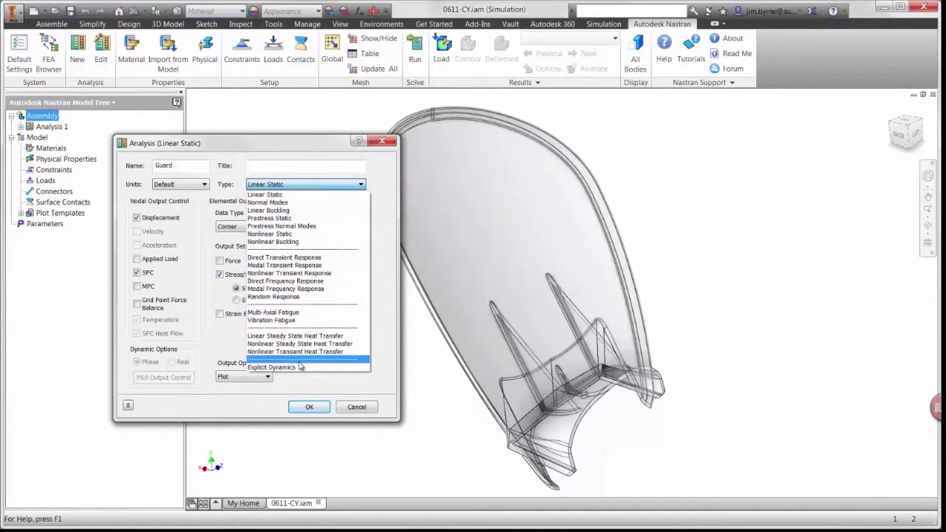
left_click(313, 234)
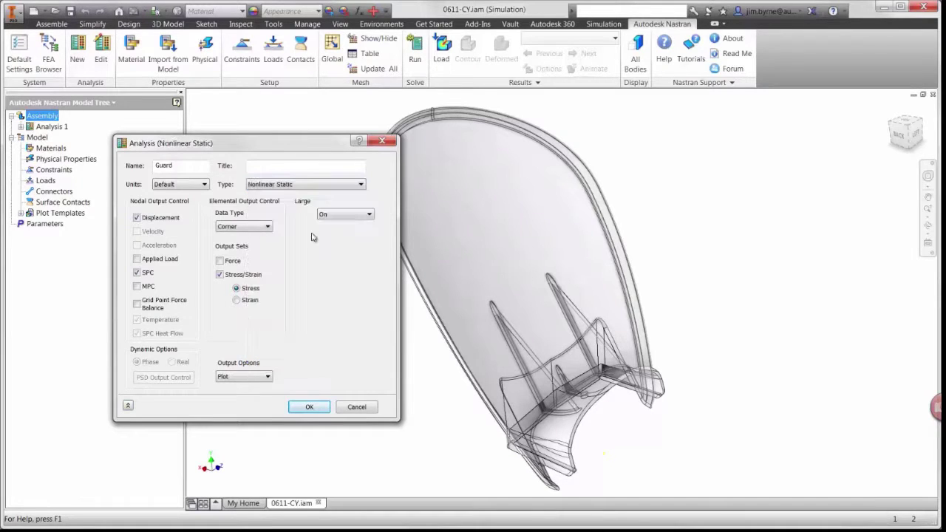
key("Return")
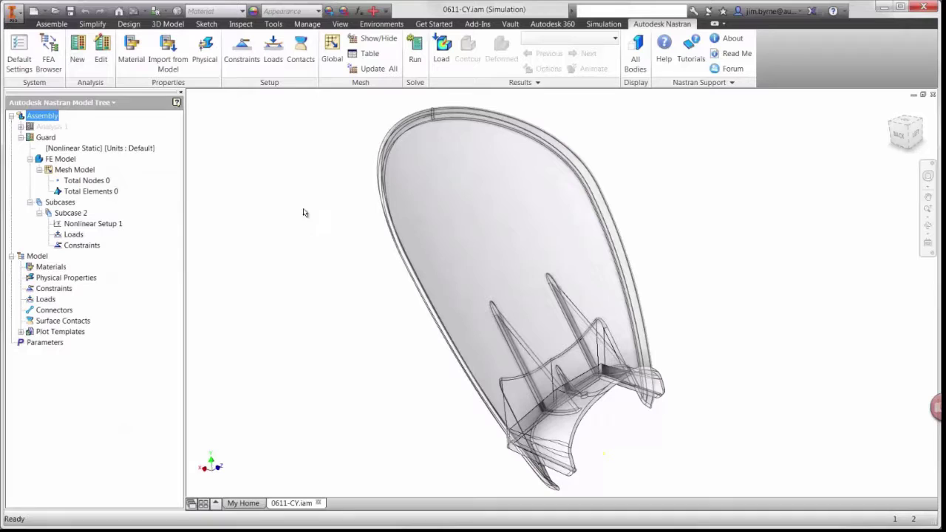
Import the materials from the model and assign a solid-element physical property in ABS Plastic to the guard.
left_click(167, 67)
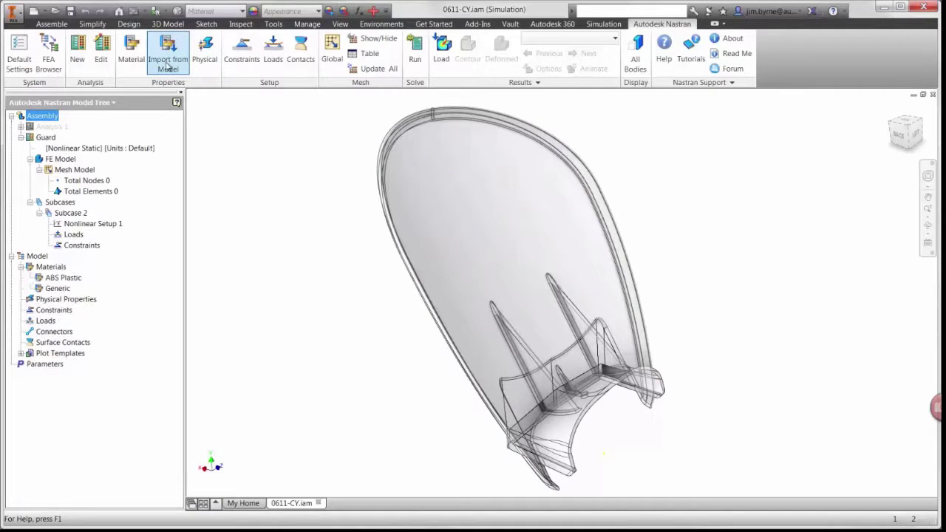
left_click(207, 65)
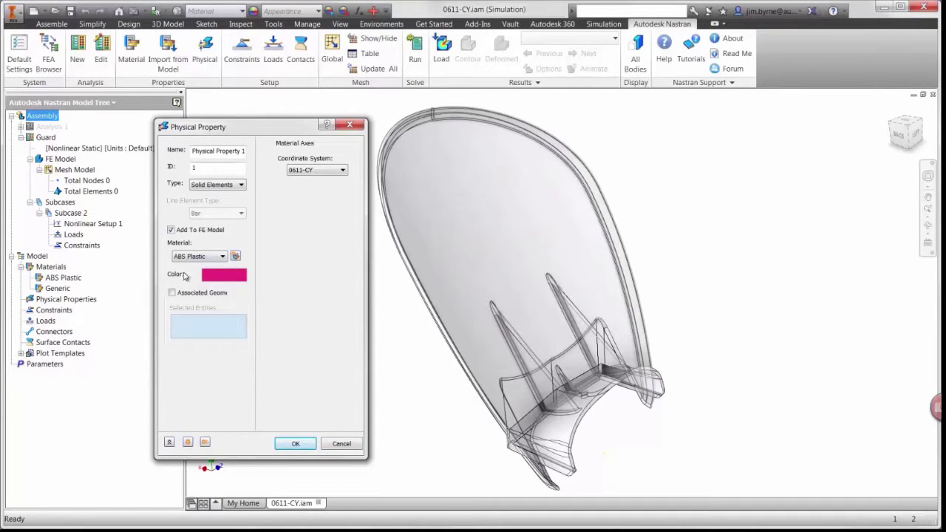
left_click(172, 293)
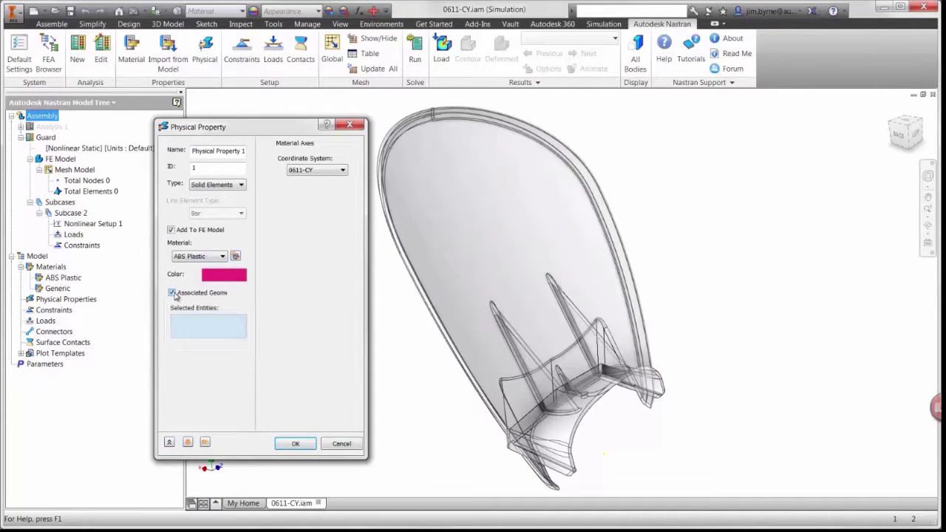
left_click(445, 264)
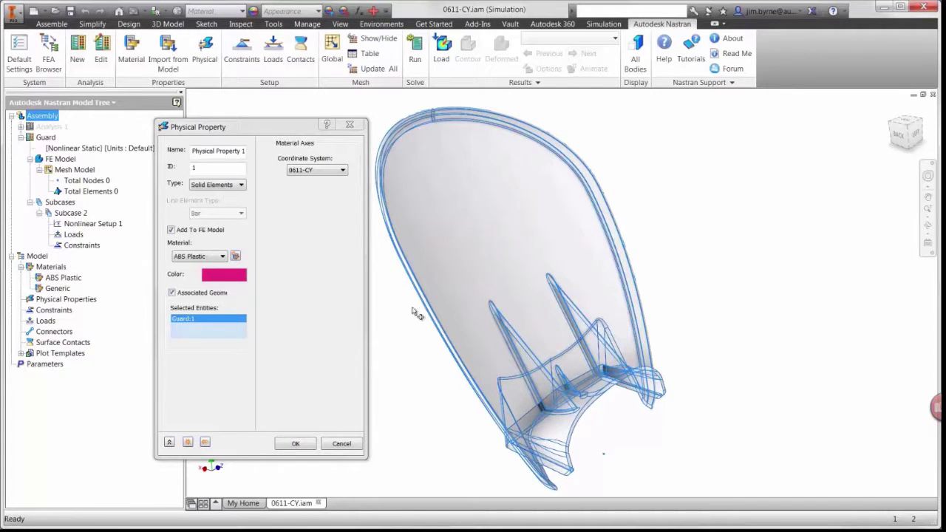
left_click(302, 444)
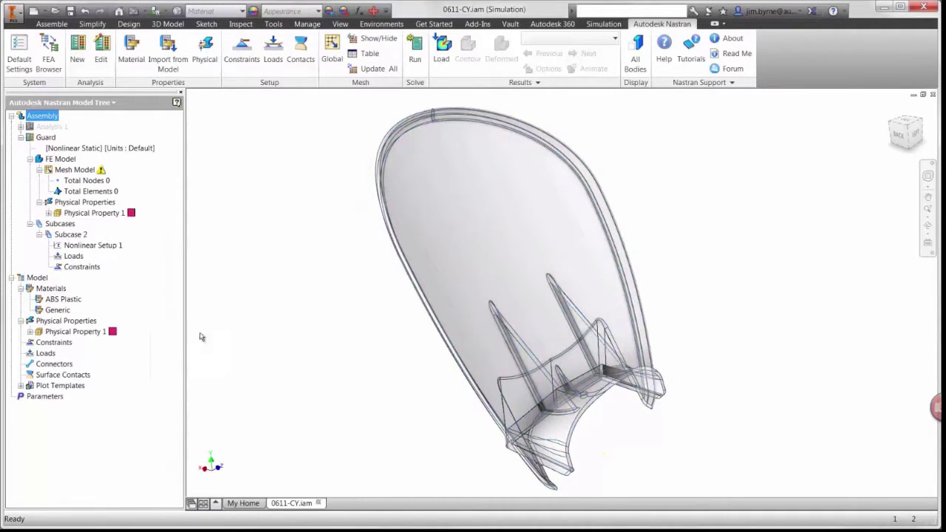
Set the ABS Plastic property's nonlinear material data to the Plastic type with an initial yield stress of 40 MPa.
left_click(49, 213)
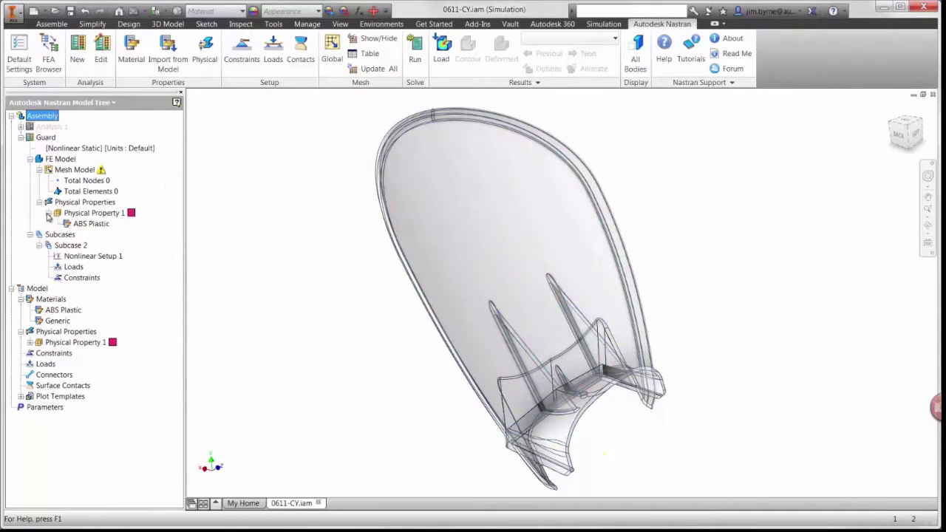
right_click(87, 227)
left_click(111, 233)
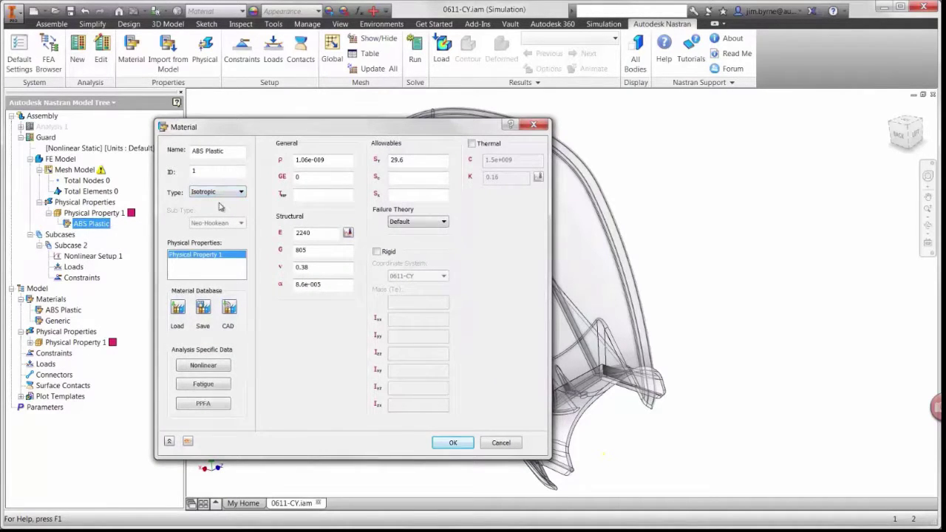
left_click(204, 365)
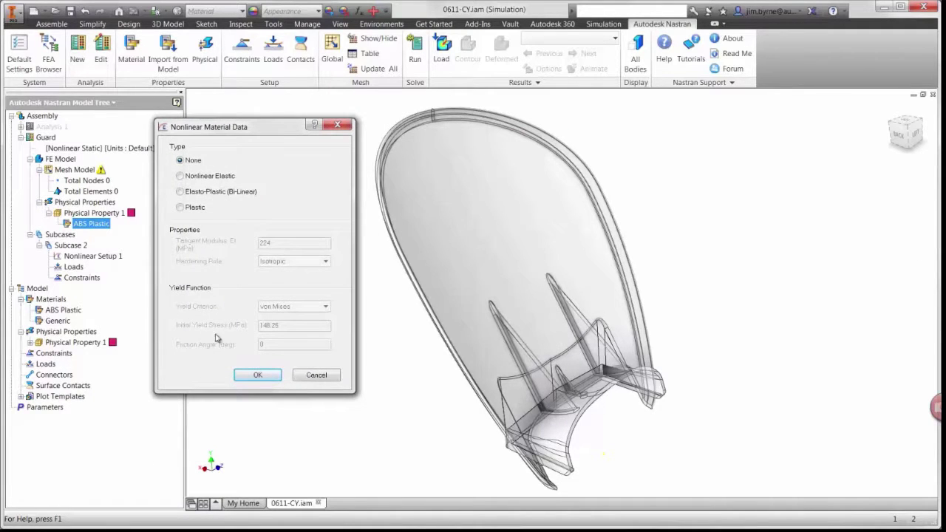
left_click(181, 207)
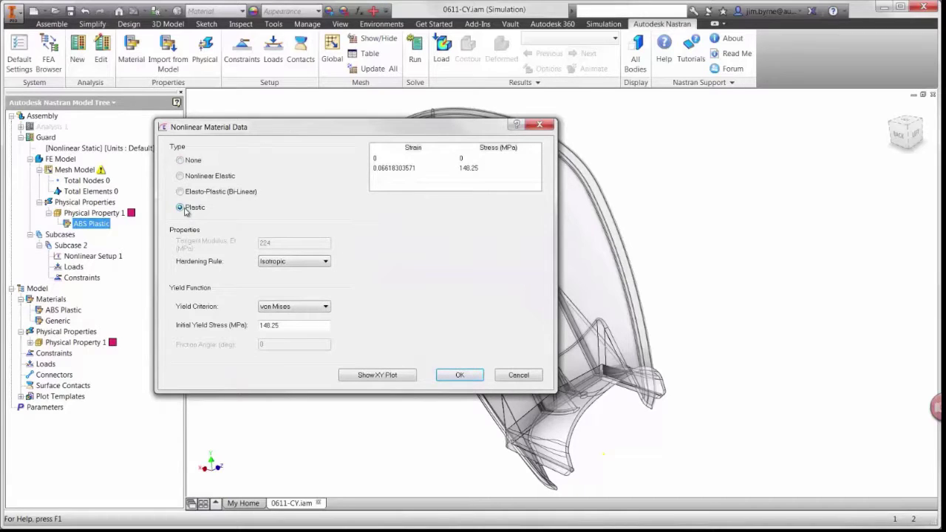
left_click_drag(282, 326, 251, 327)
type("40")
key("Tab")
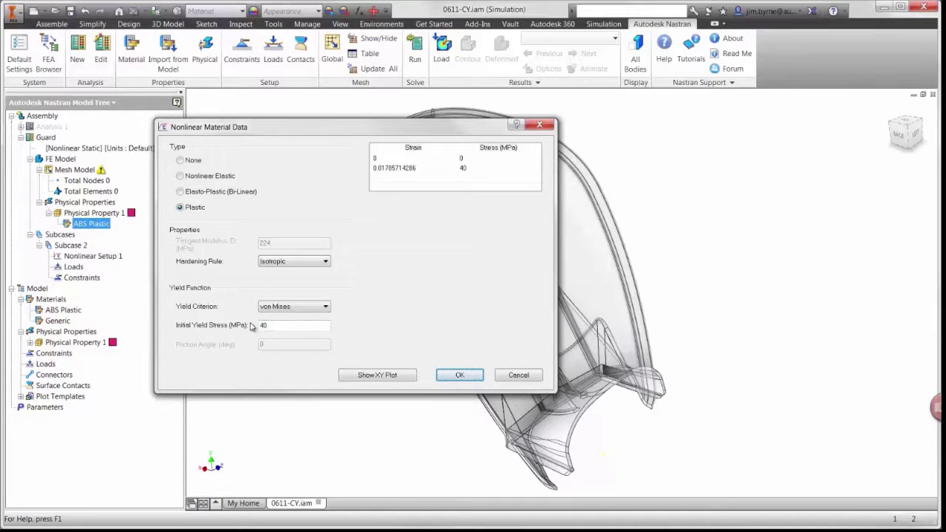
Add a stress-strain point at strain 0.18 and stress 45 MPa and show the material's XY plot.
left_click(391, 179)
type("0.18")
key("Tab")
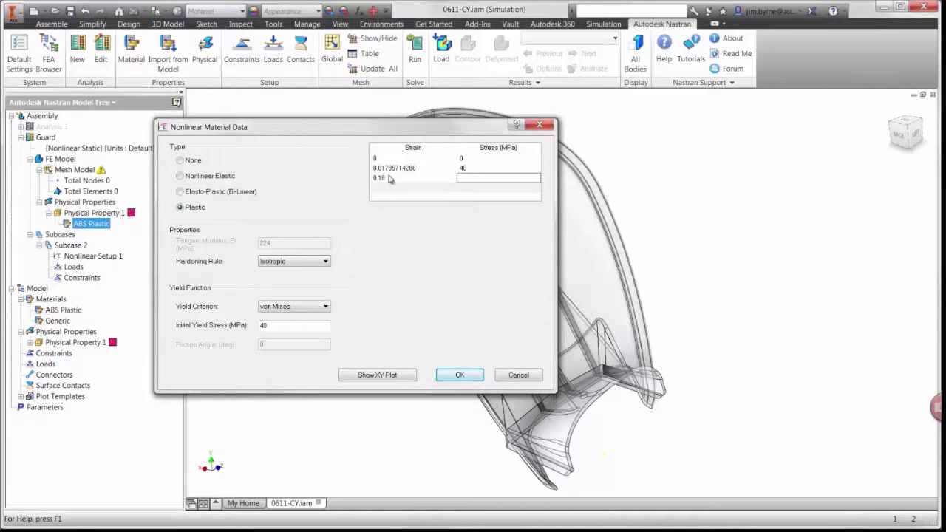
type("45")
key("Tab")
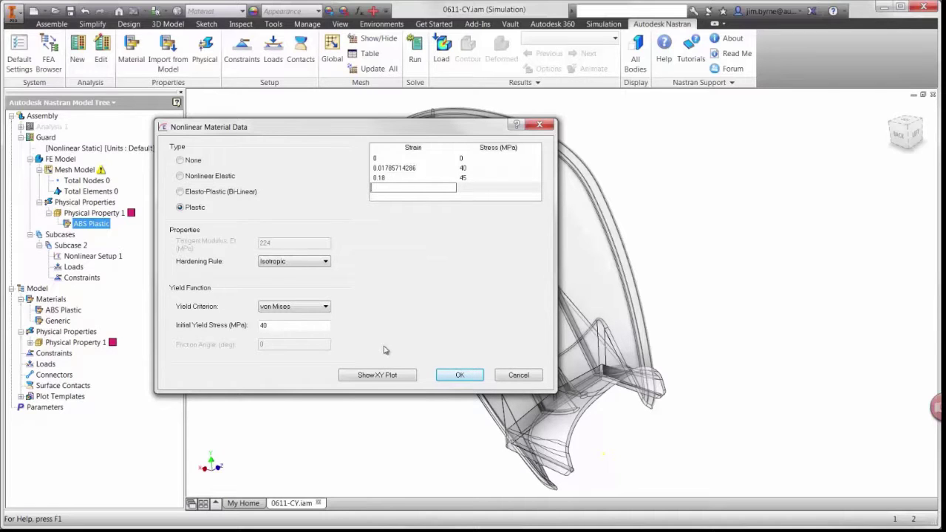
left_click(371, 376)
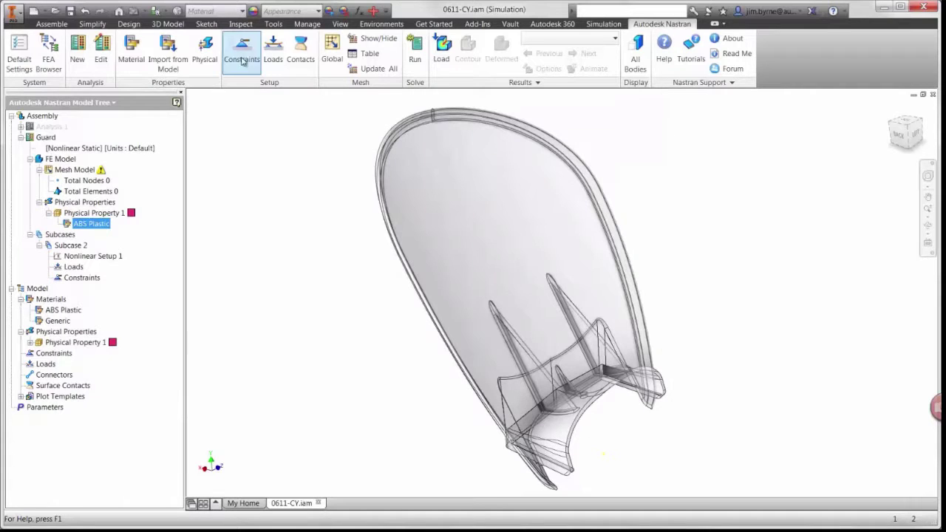
Apply a structural constraint fixing all translations and rotations to the mounting faces at the guard's base.
left_click(246, 62)
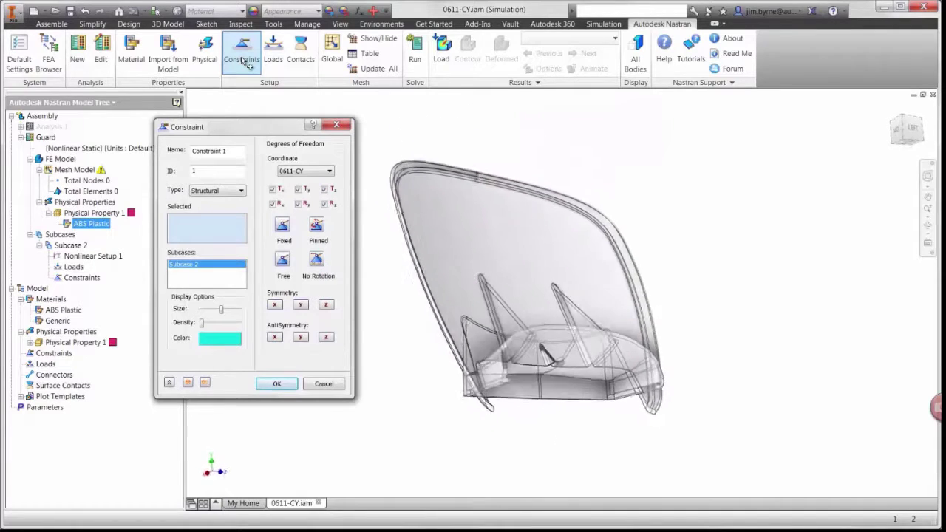
left_click(494, 309)
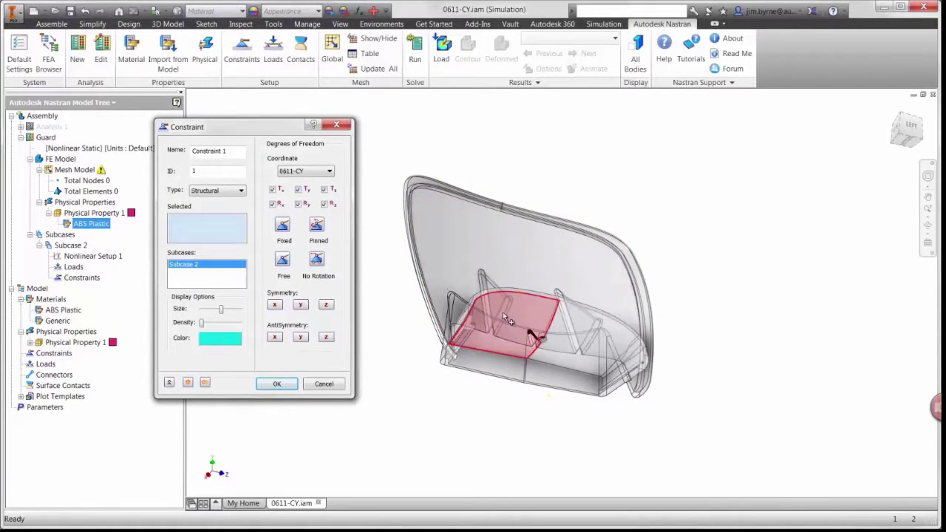
left_click(276, 384)
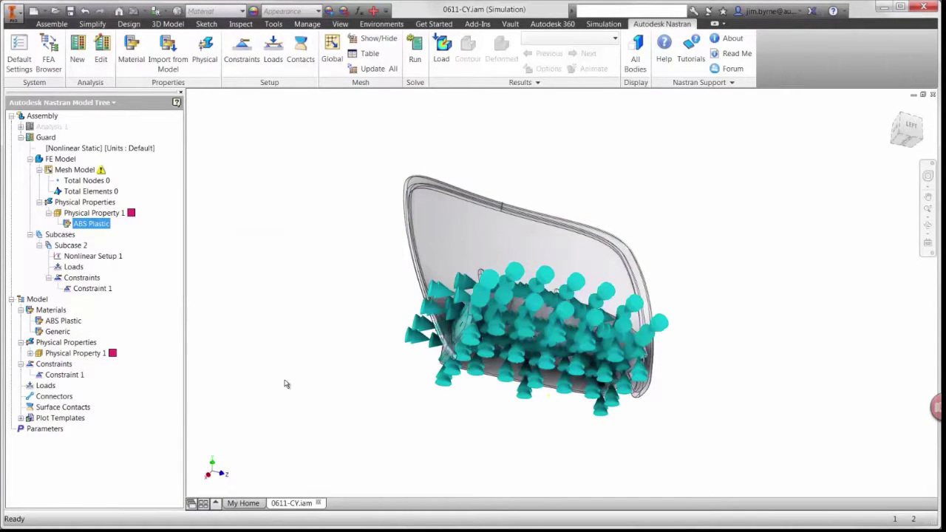
Apply a force load of -333 N in X to the guard's large face, displayed with smaller, denser arrows.
left_click(272, 62)
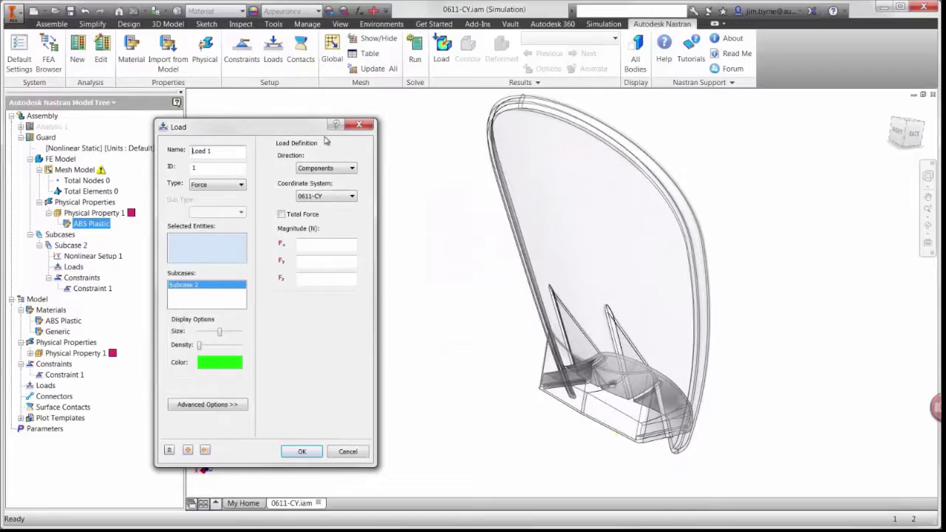
left_click(550, 221)
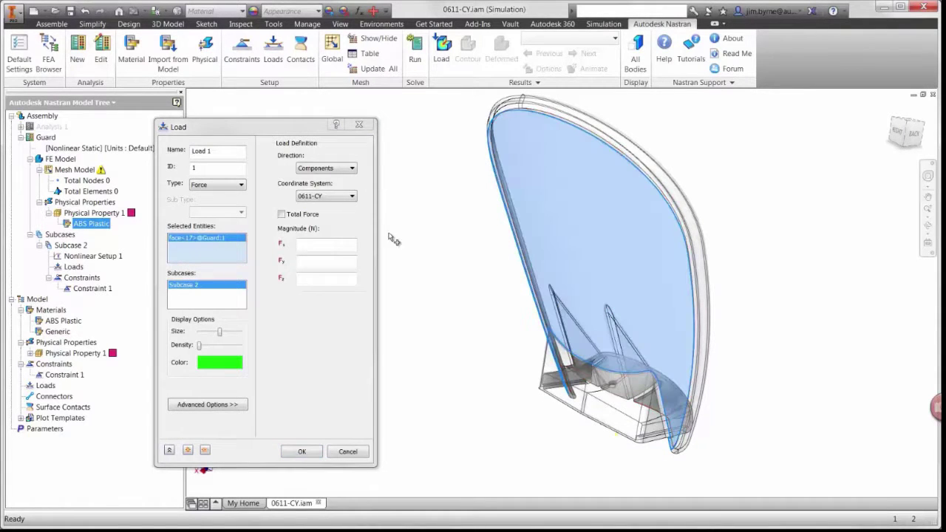
left_click(330, 242)
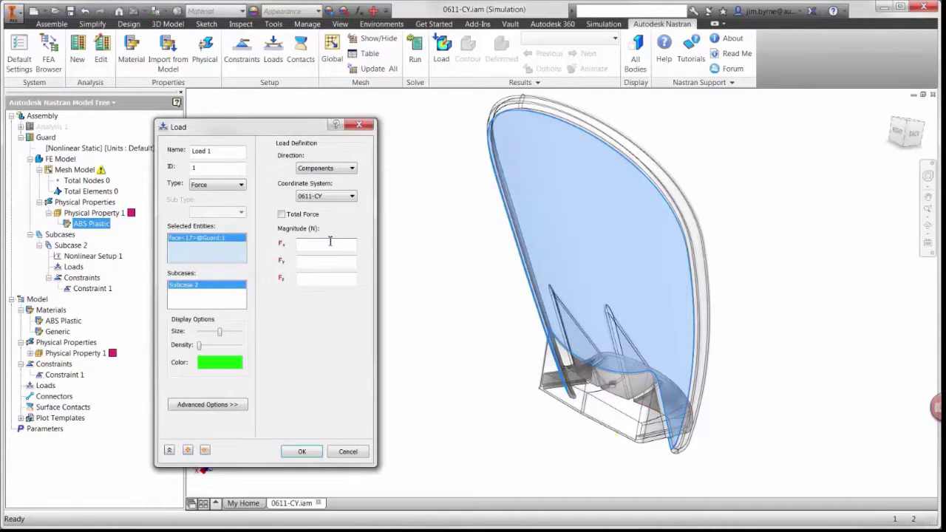
type("-333")
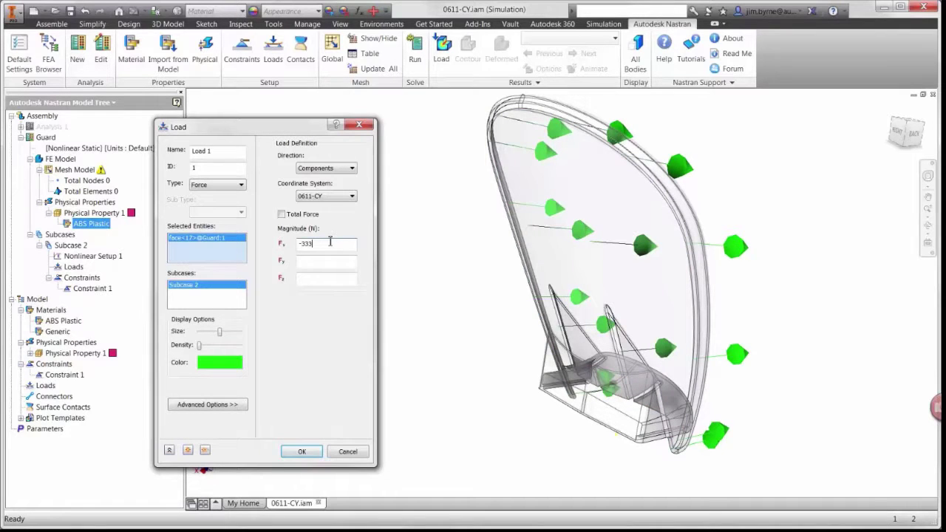
left_click(219, 333)
left_click(301, 451)
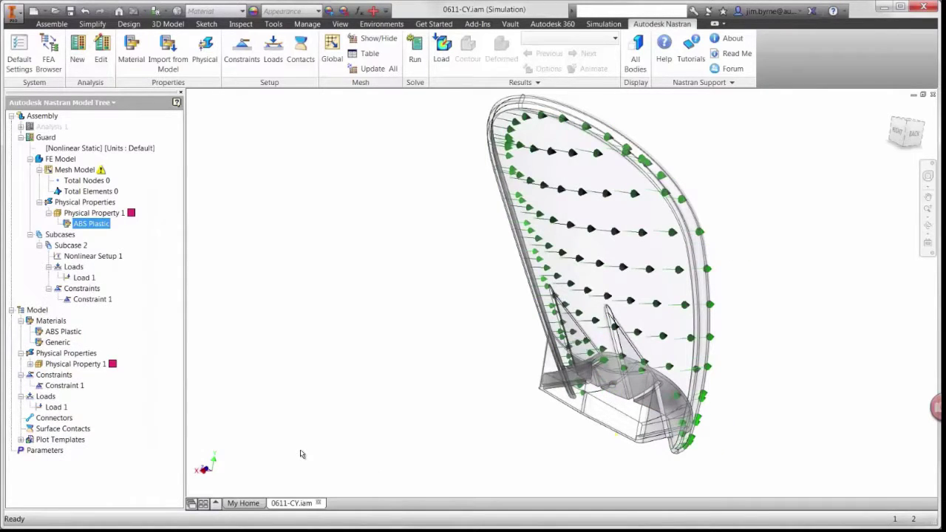
Reduce the global element size and generate the guard's mesh with parabolic elements.
key("F6")
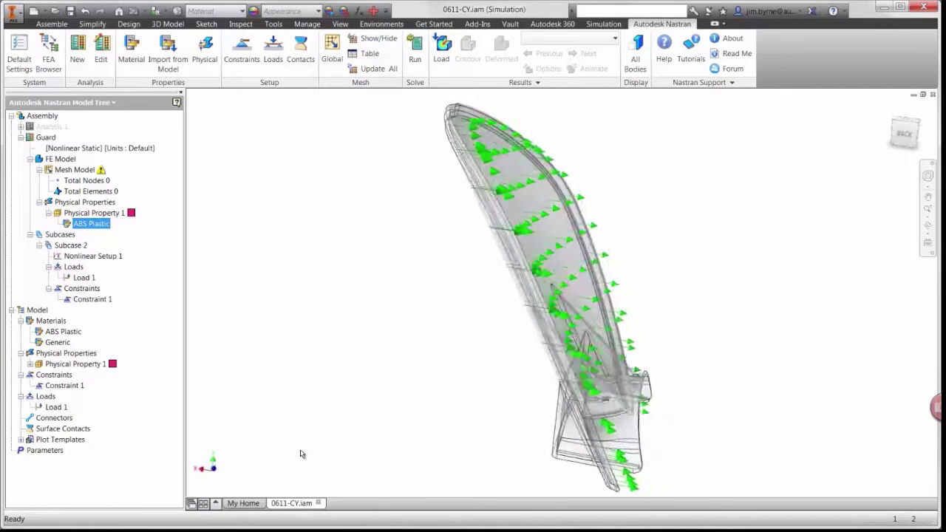
left_click(334, 65)
double_click(229, 160)
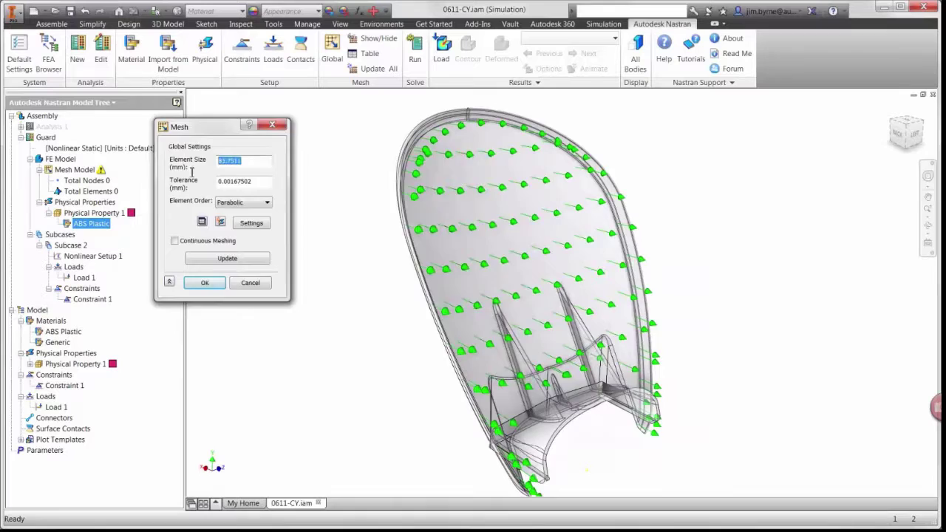
left_click(201, 283)
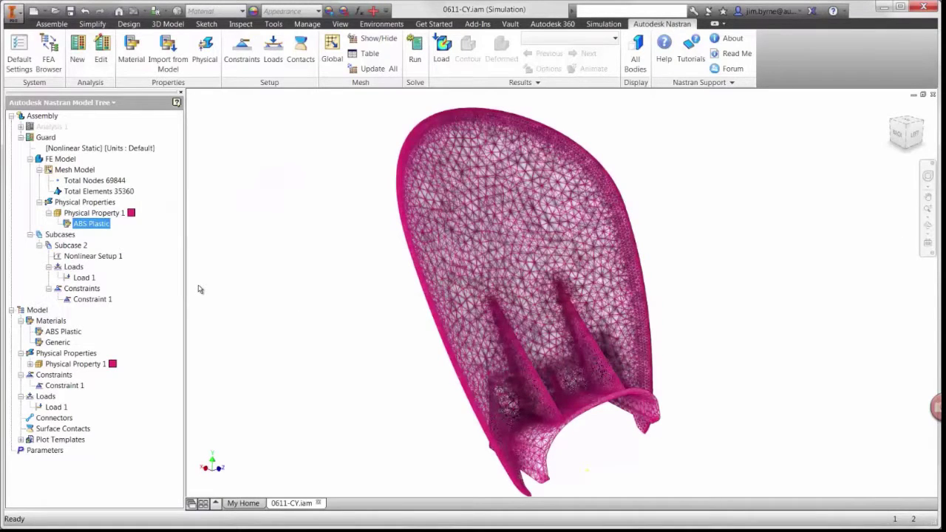
Set Nonlinear Setup 1 to 25 increments with intermediate output On, and run the Guard analysis.
right_click(116, 256)
left_click(142, 265)
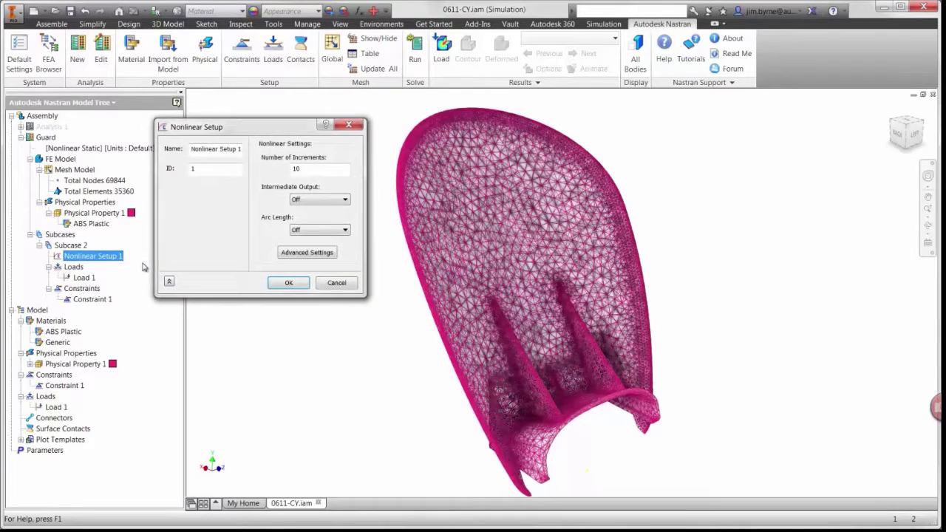
left_click_drag(314, 170, 281, 175)
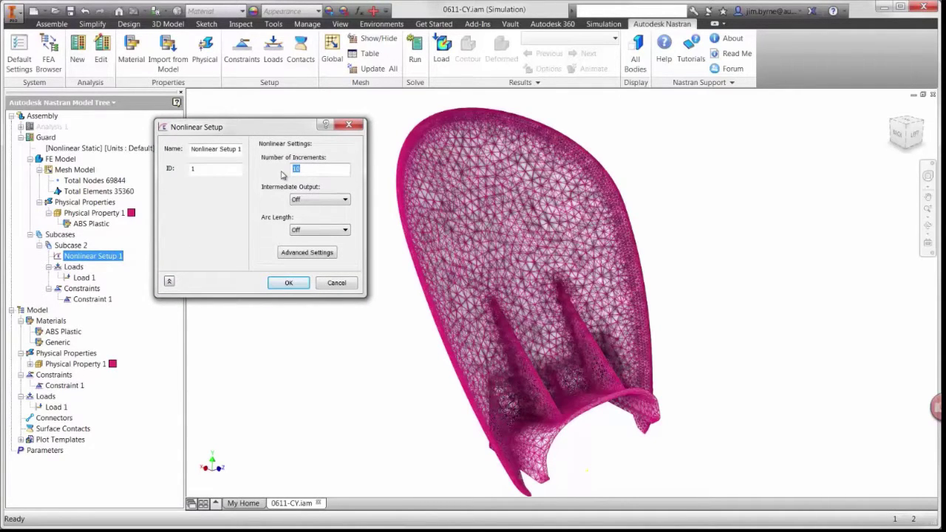
type("25")
left_click(303, 199)
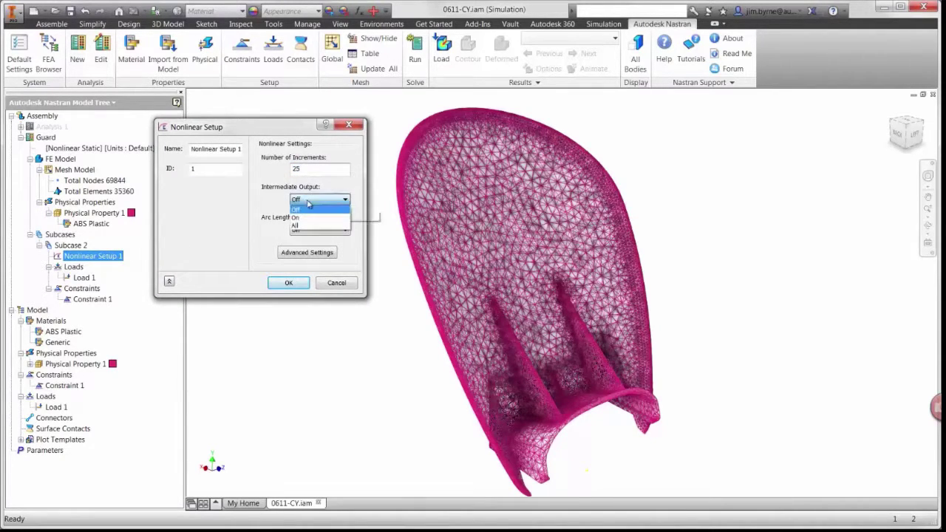
left_click(307, 218)
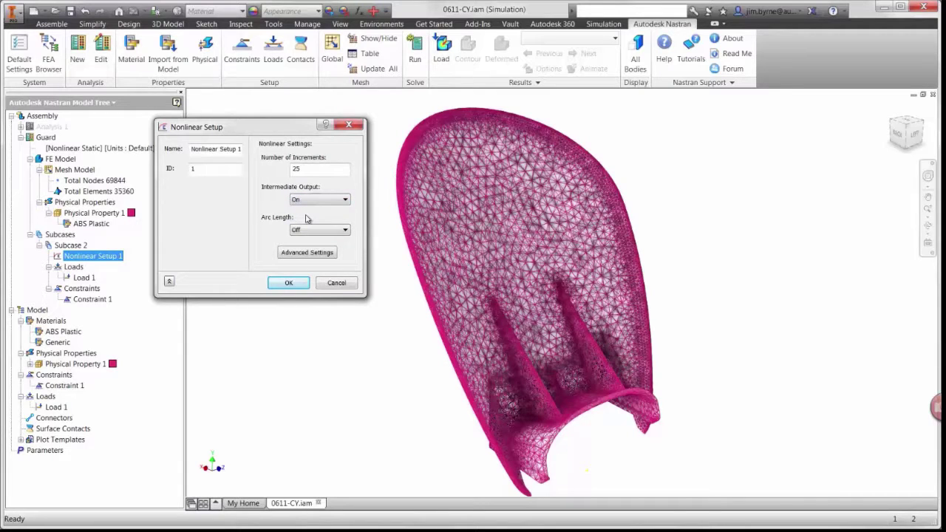
left_click(290, 284)
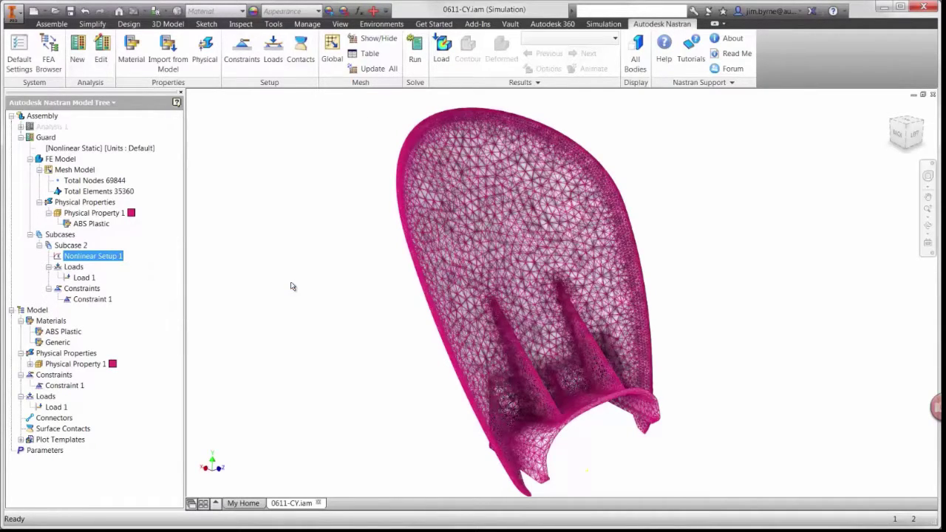
left_click(415, 56)
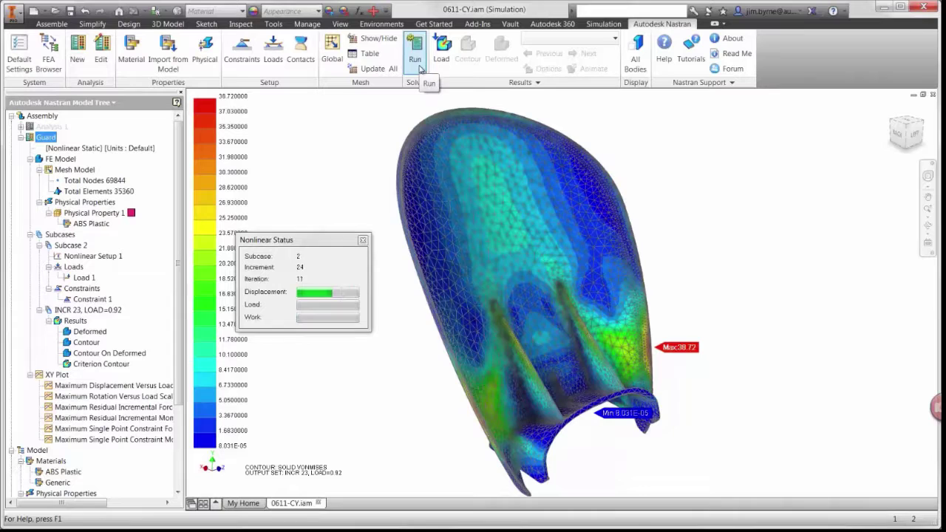
Set the result plot to increment INCR 25, LOAD=1.0 and hide all items in the plot's visibility options.
left_click(505, 296)
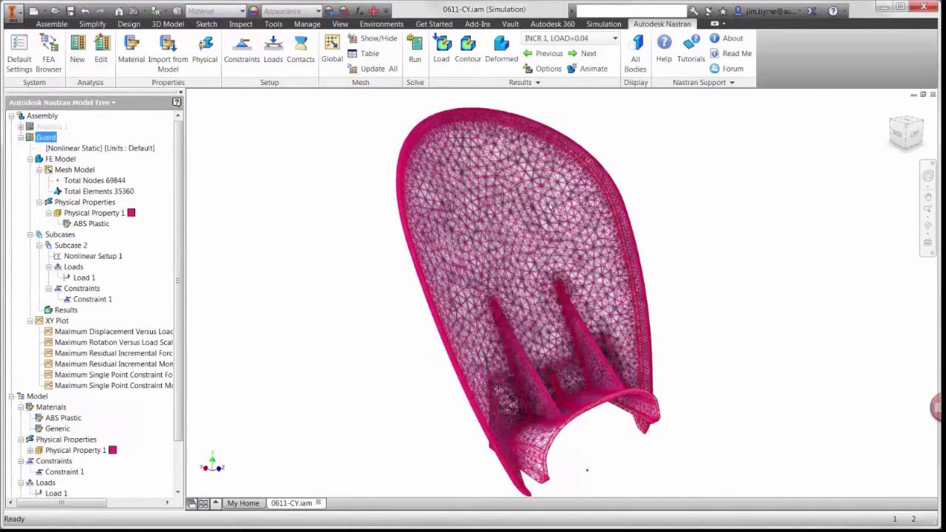
left_click(528, 70)
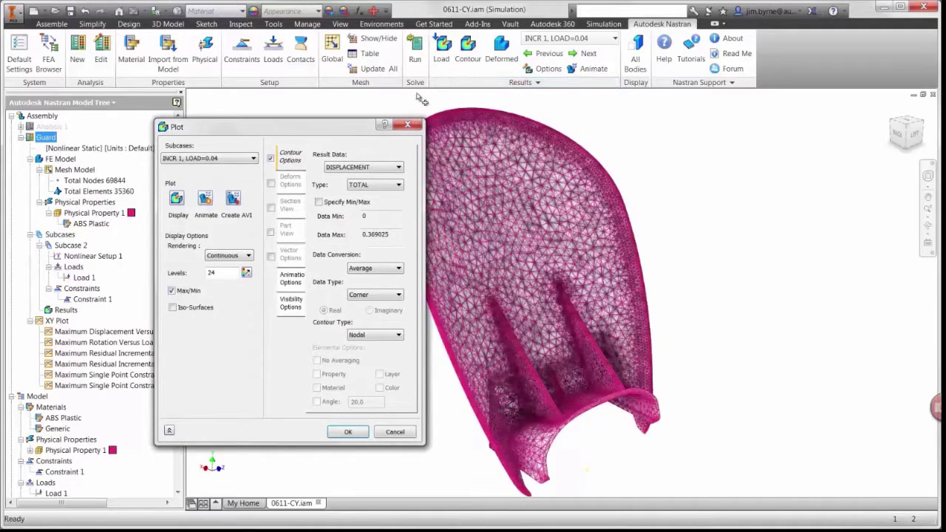
left_click_drag(288, 133, 261, 134)
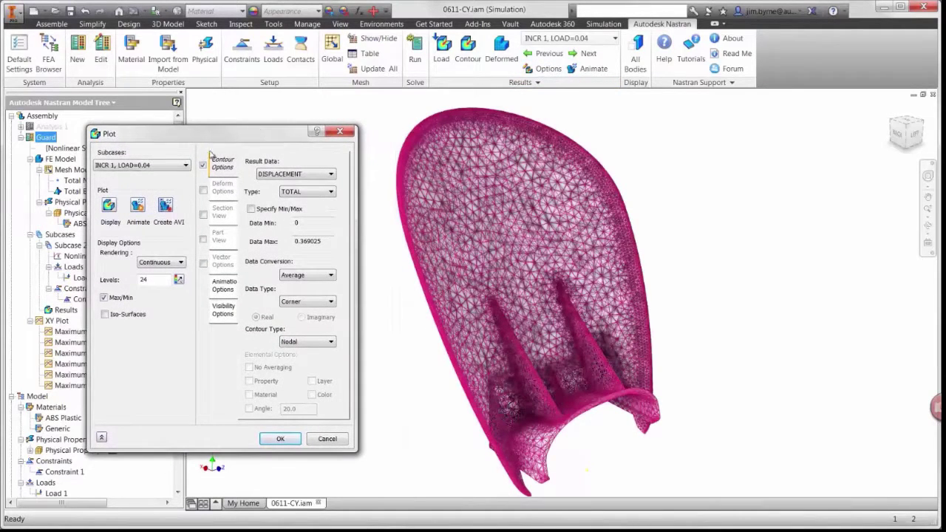
left_click(185, 165)
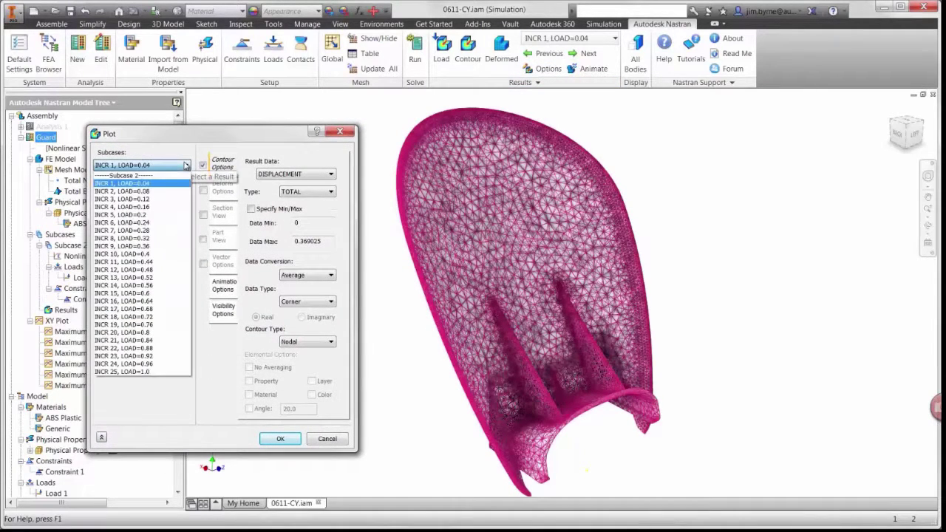
left_click(175, 372)
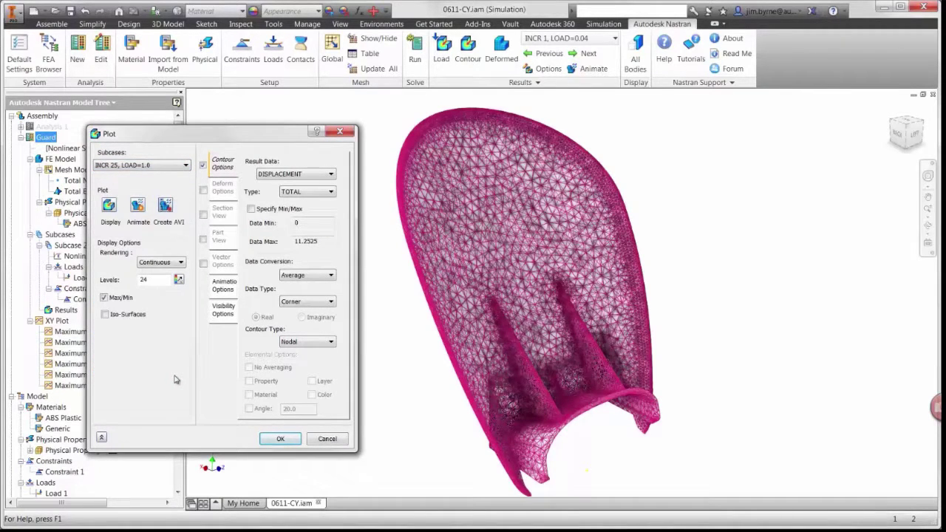
left_click(225, 310)
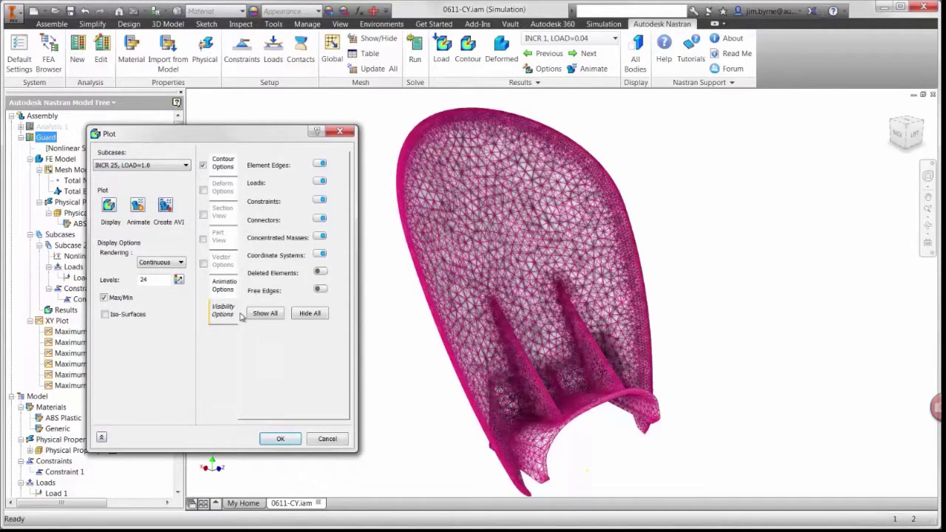
left_click(305, 315)
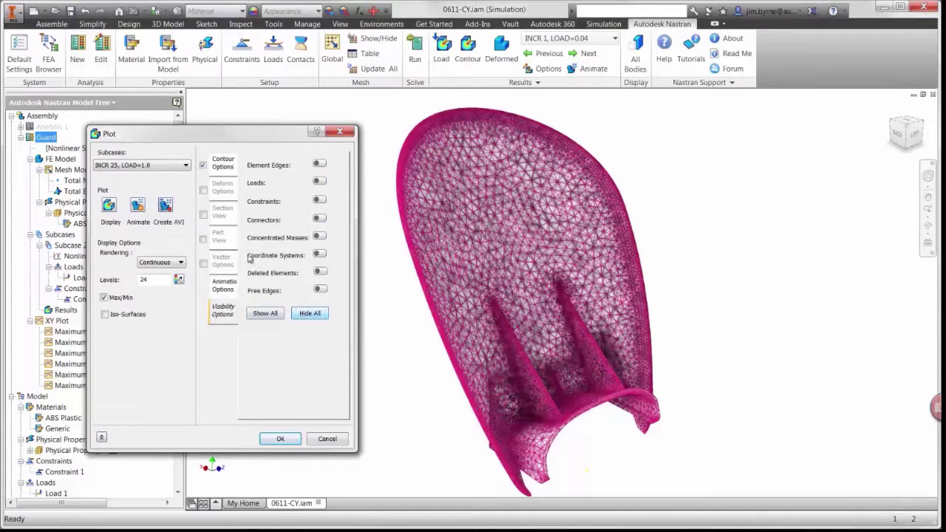
Display and animate the guard's total displacement contour on the deformed shape with a 10 percent deformation scale.
left_click(204, 191)
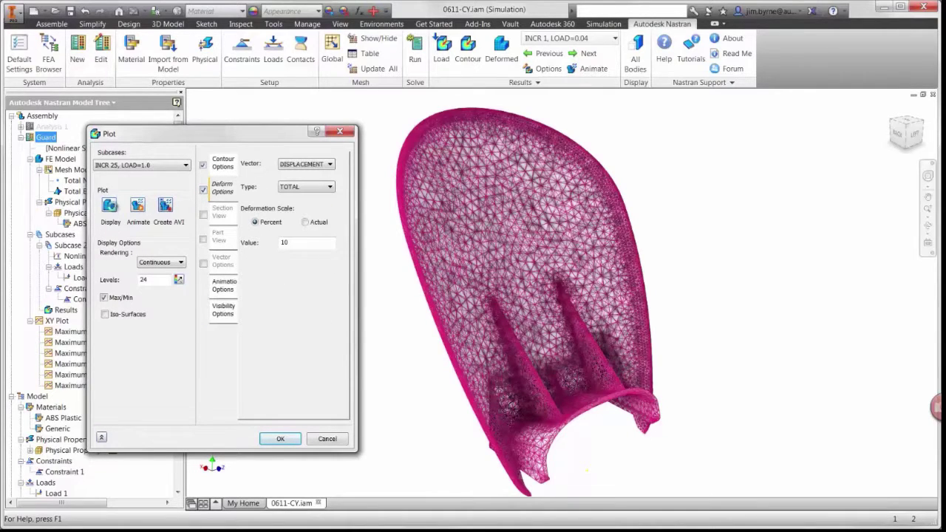
left_click(111, 207)
left_click(138, 207)
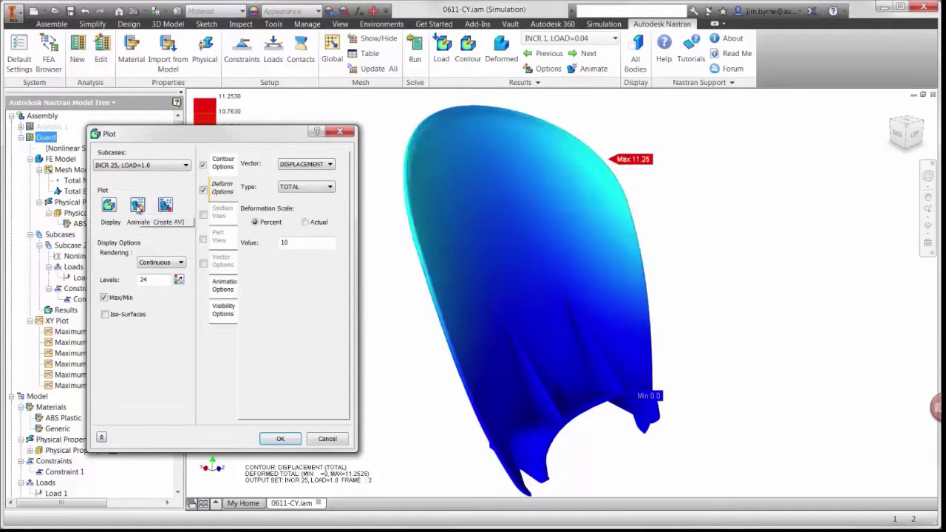
Turn off deformation and display the SOLID VON MISES stress contour on the guard.
left_click(203, 191)
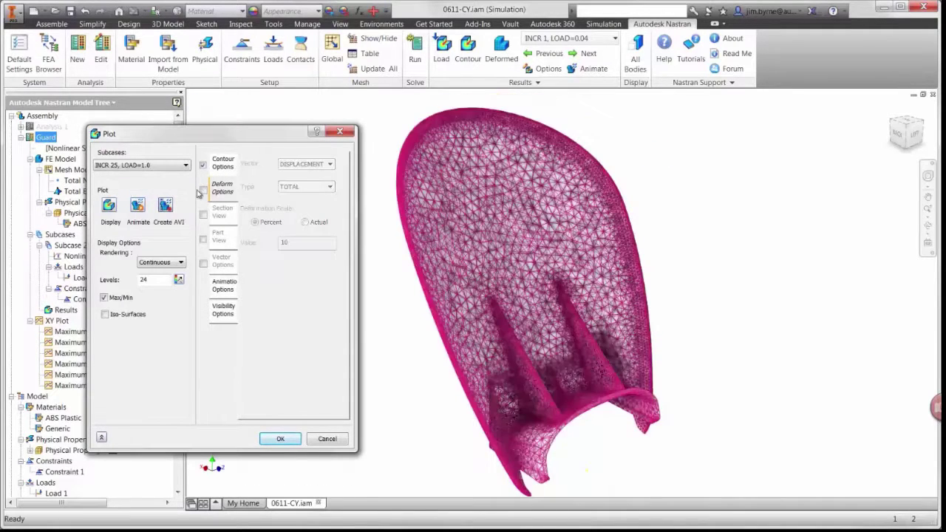
left_click(223, 166)
left_click(264, 174)
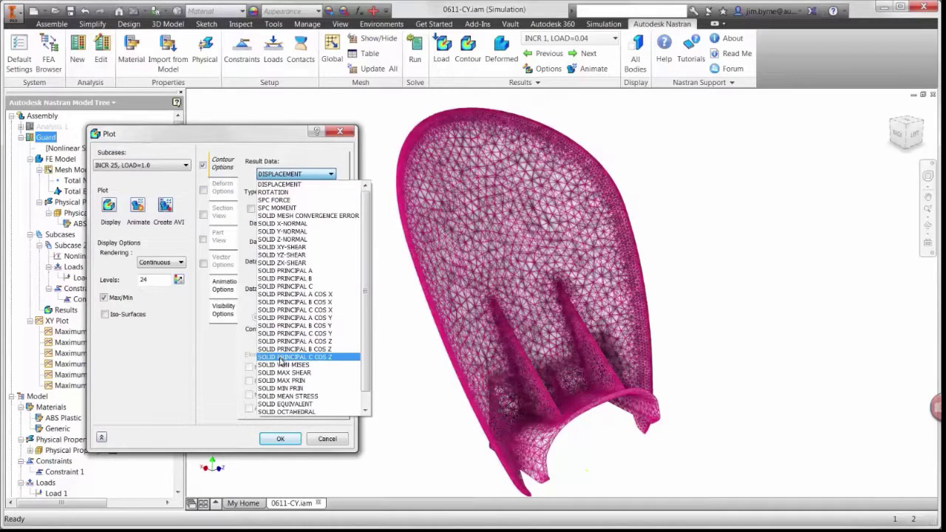
left_click(281, 365)
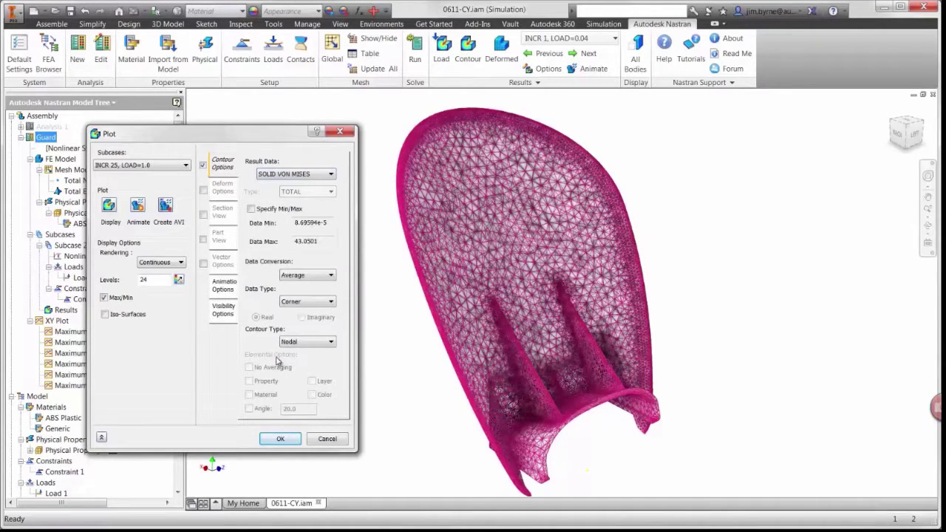
left_click(112, 210)
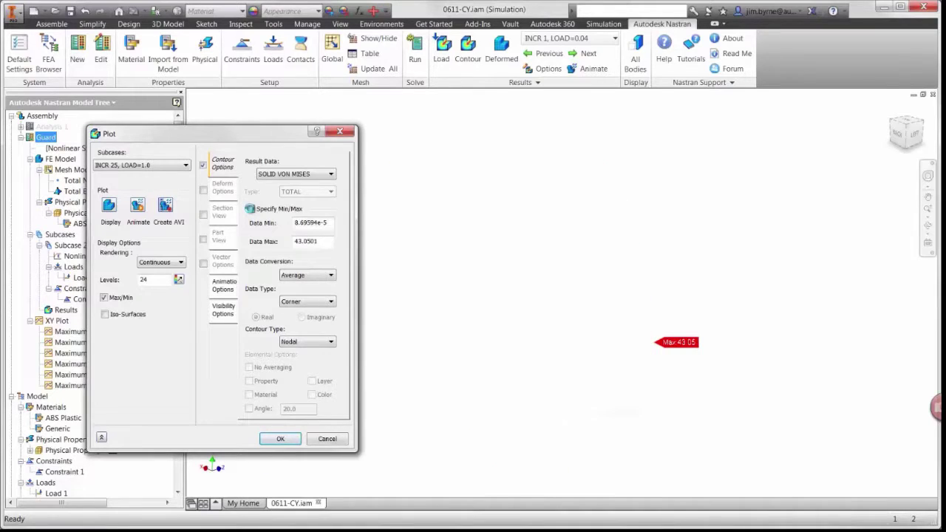
Specify a custom minimum for the von Mises contour range and accept the plot settings.
left_click(250, 209)
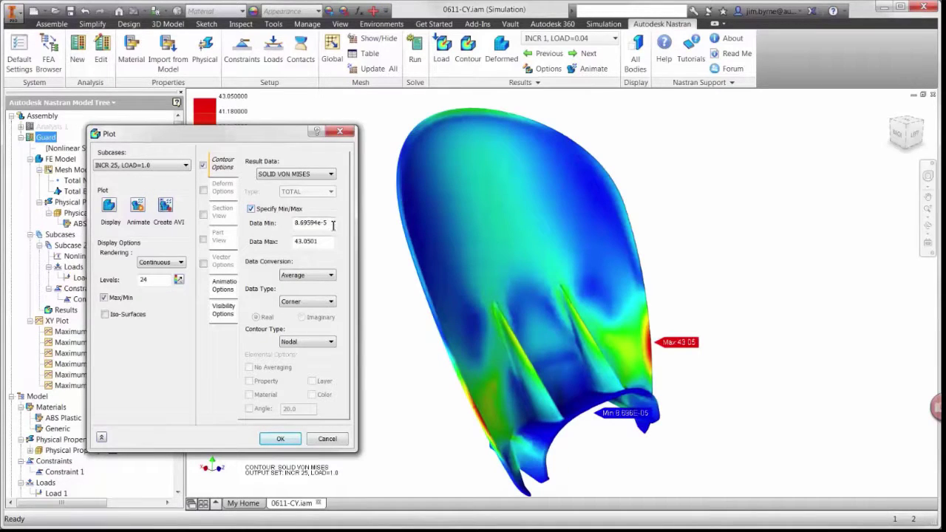
left_click_drag(333, 225, 270, 228)
type("0")
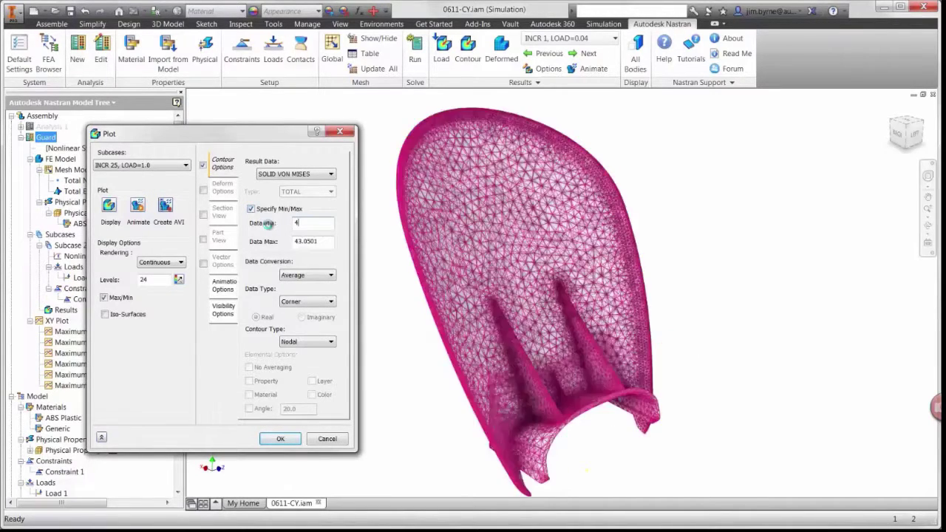
left_click(280, 438)
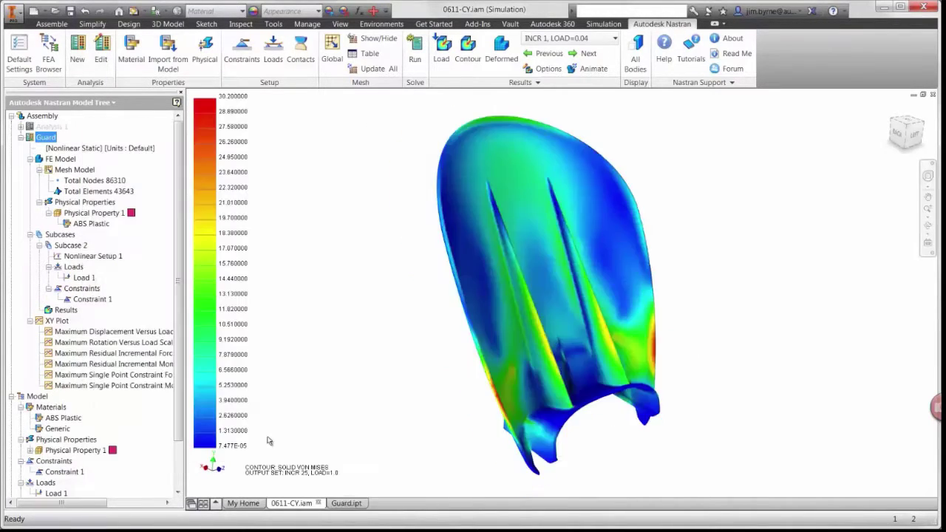
Activate the assembly's Master level of detail to show the whole hedge trimmer around the guard's stress plot.
left_click(53, 67)
left_click(177, 170)
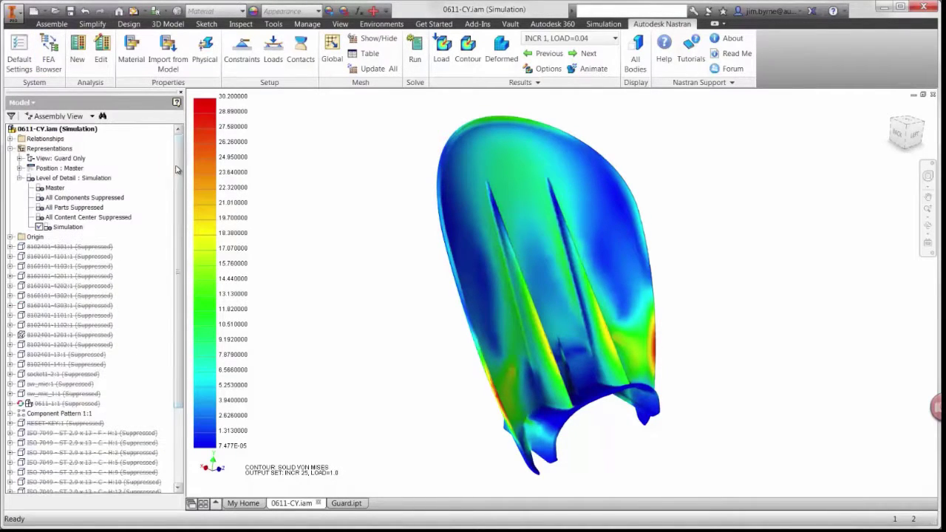
double_click(59, 188)
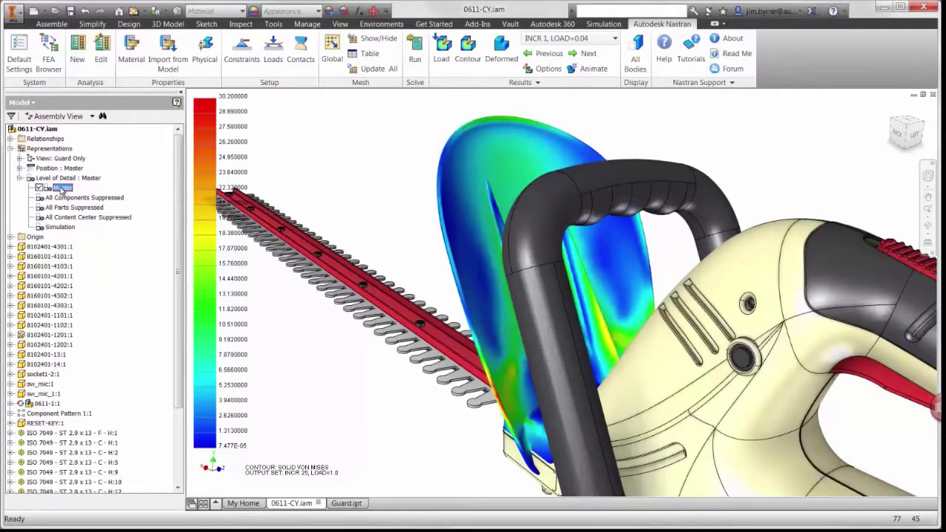
key("F6")
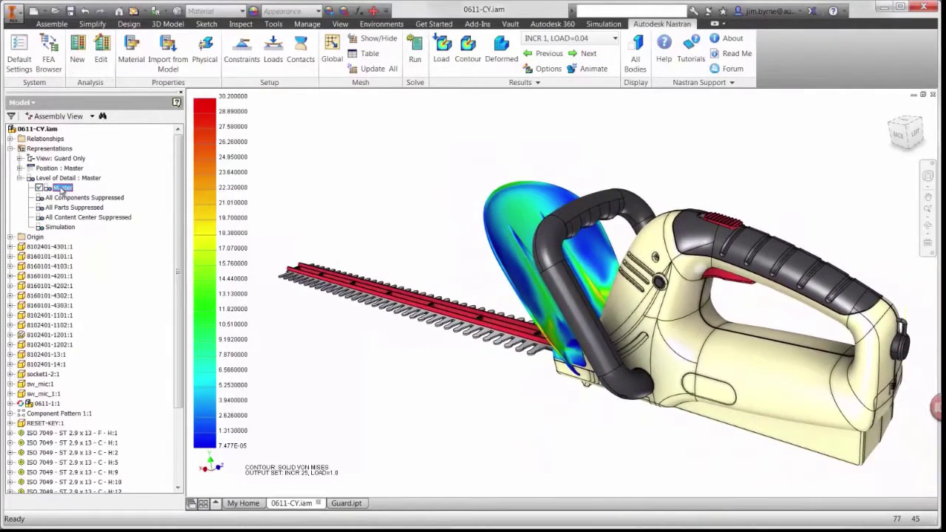